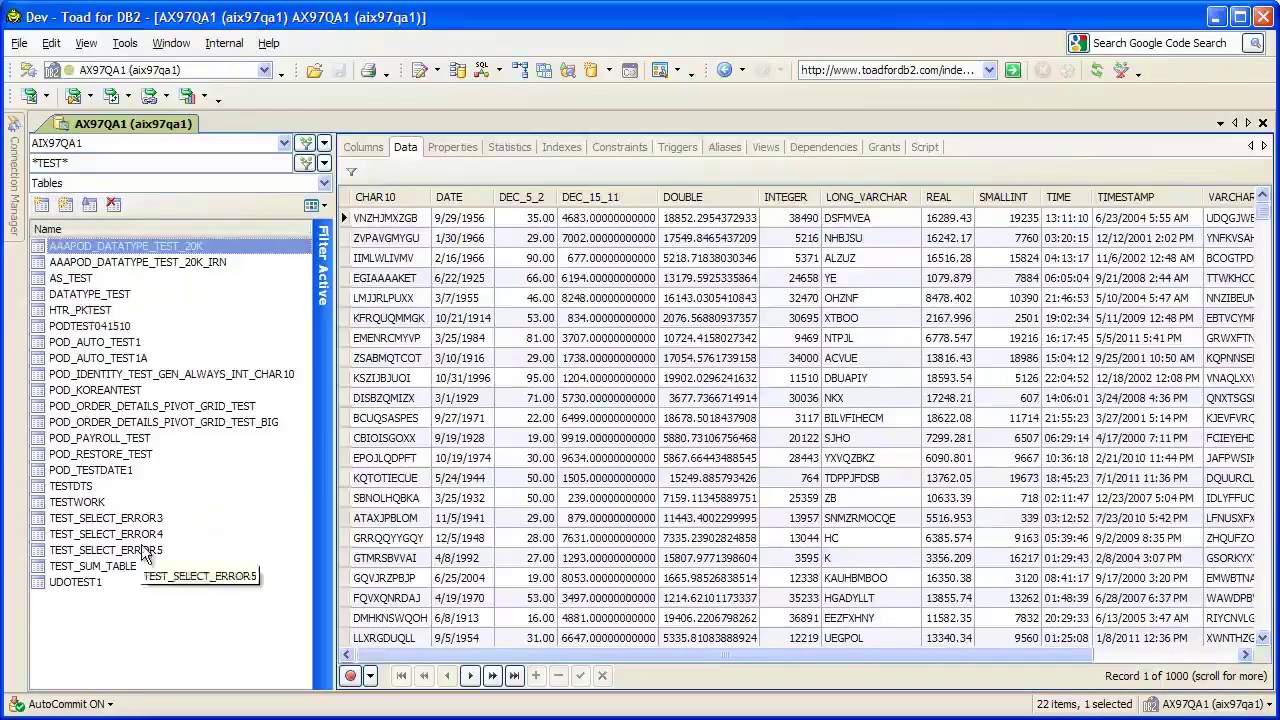
Step: Create a table named TEST11 in schema AIX97QA1 modelled on POD_PAYROLL_TEST, executing the generated creation script
{"action": "right_click", "coordinate": [142, 441]}
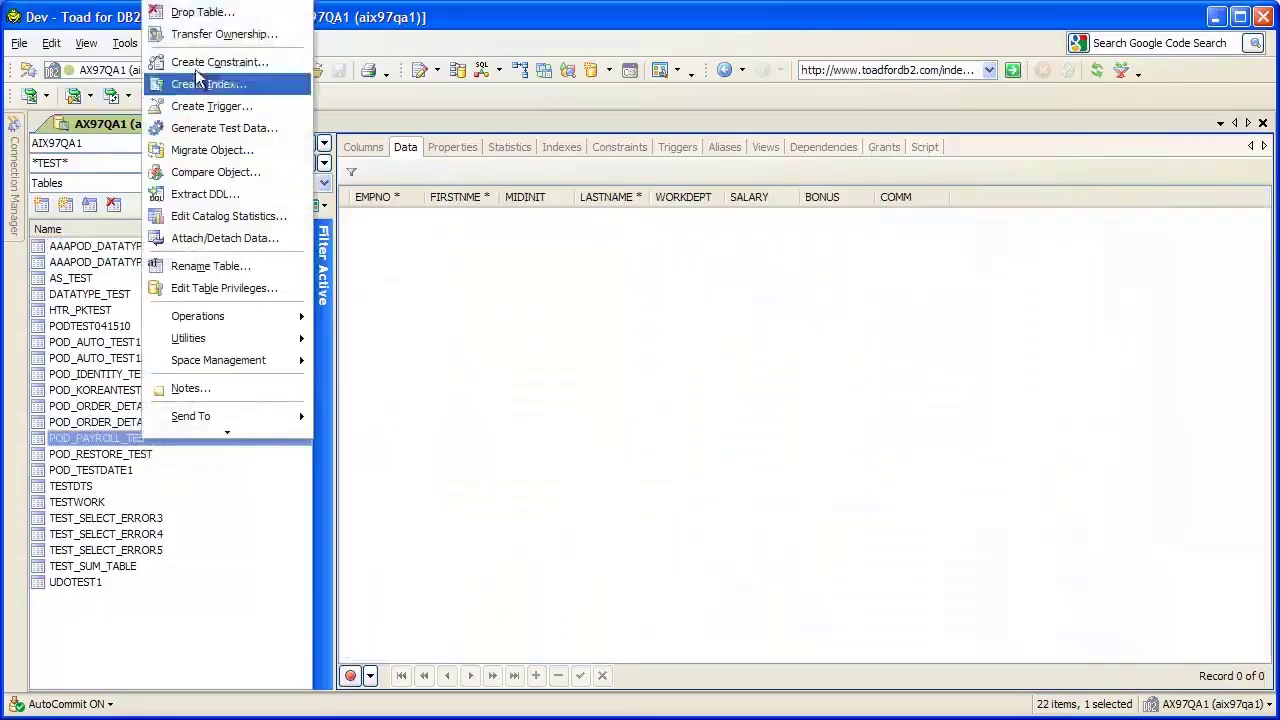
{"action": "left_click", "coordinate": [197, 11]}
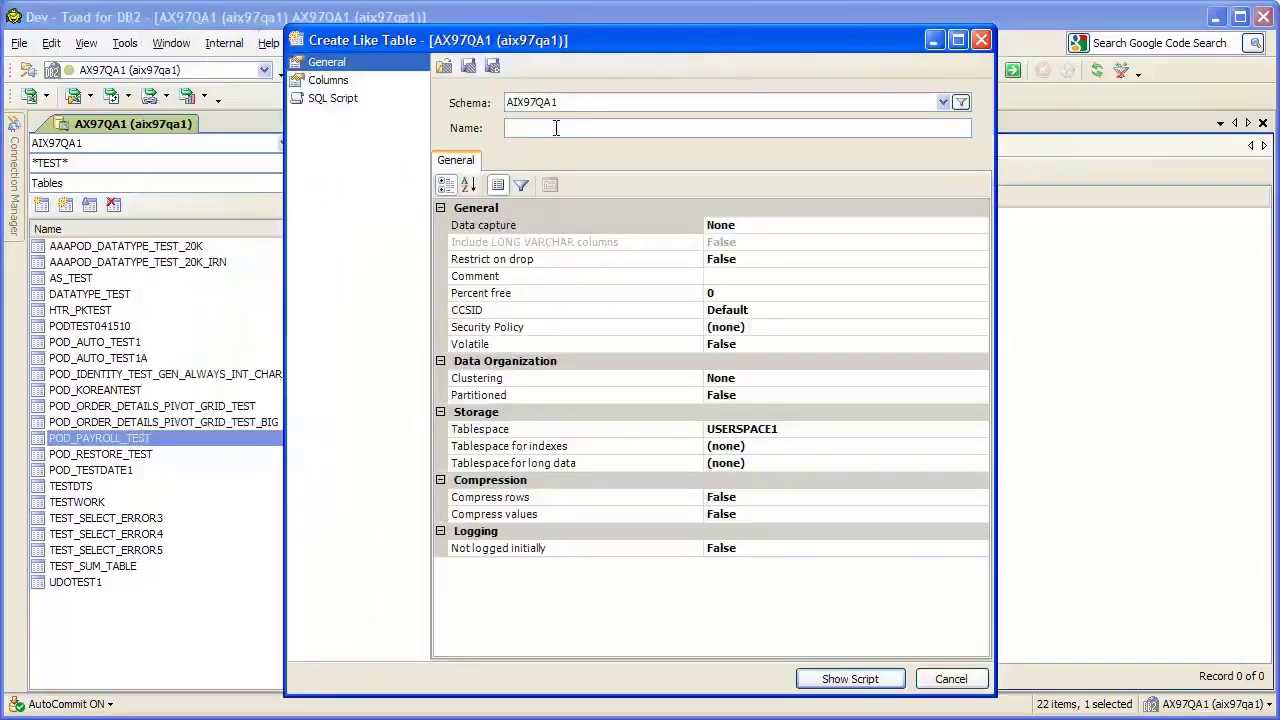
{"action": "type", "text": "TEST11"}
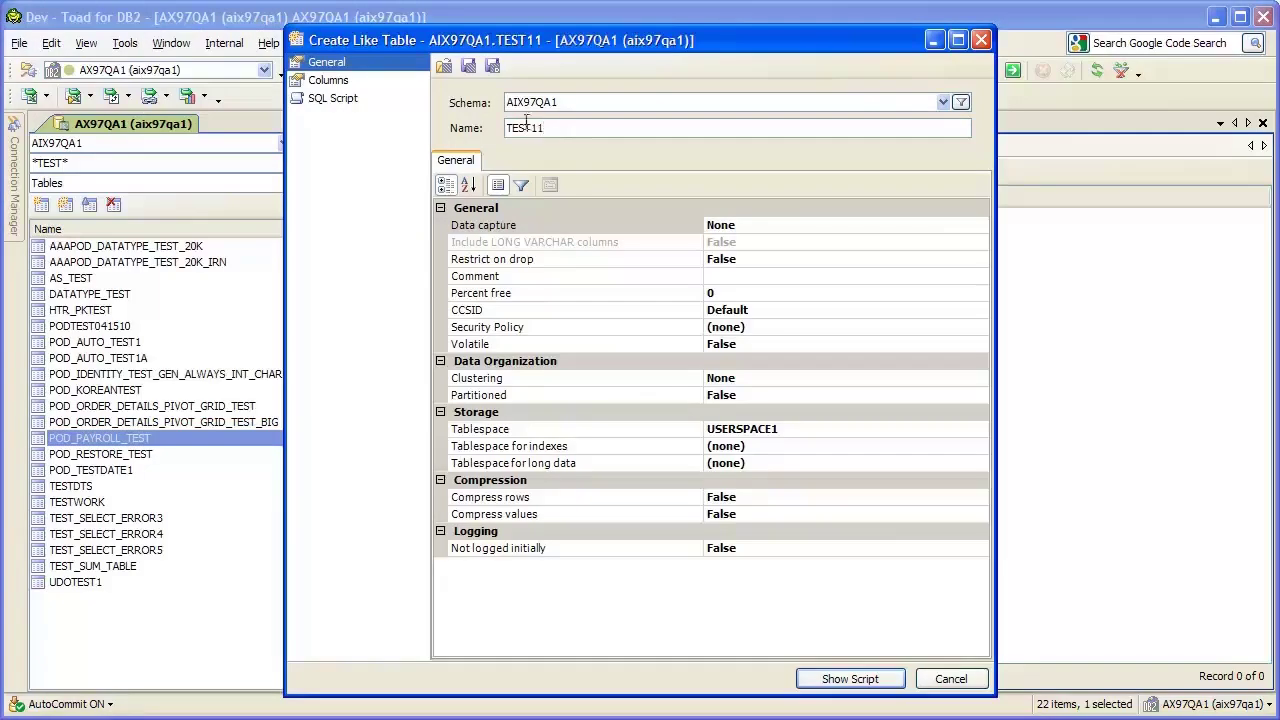
{"action": "left_click", "coordinate": [338, 80]}
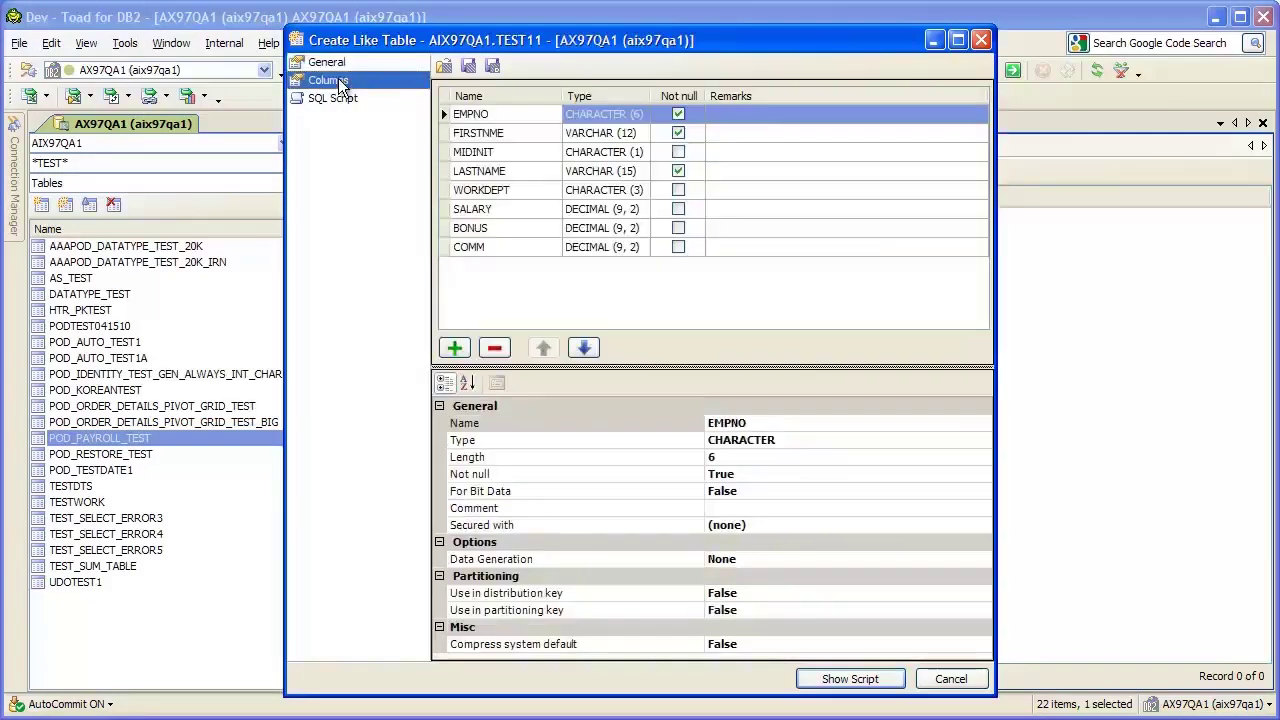
{"action": "left_click", "coordinate": [850, 680]}
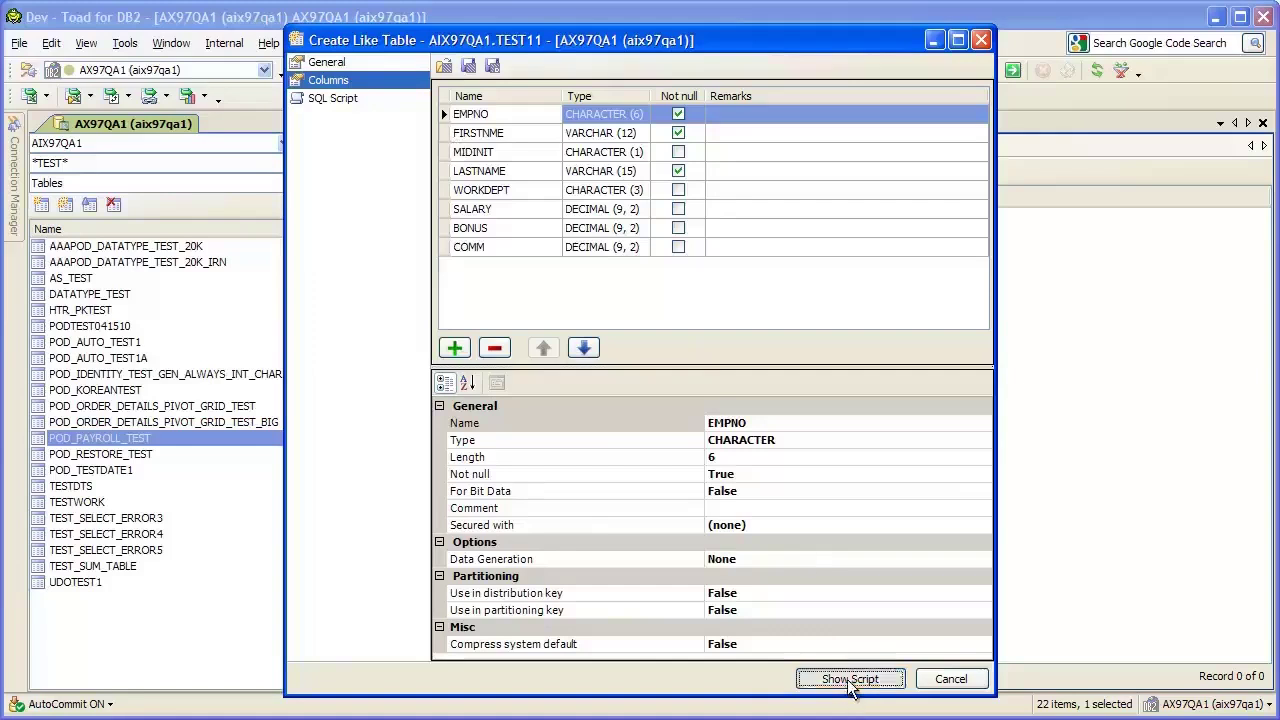
{"action": "left_click", "coordinate": [850, 681]}
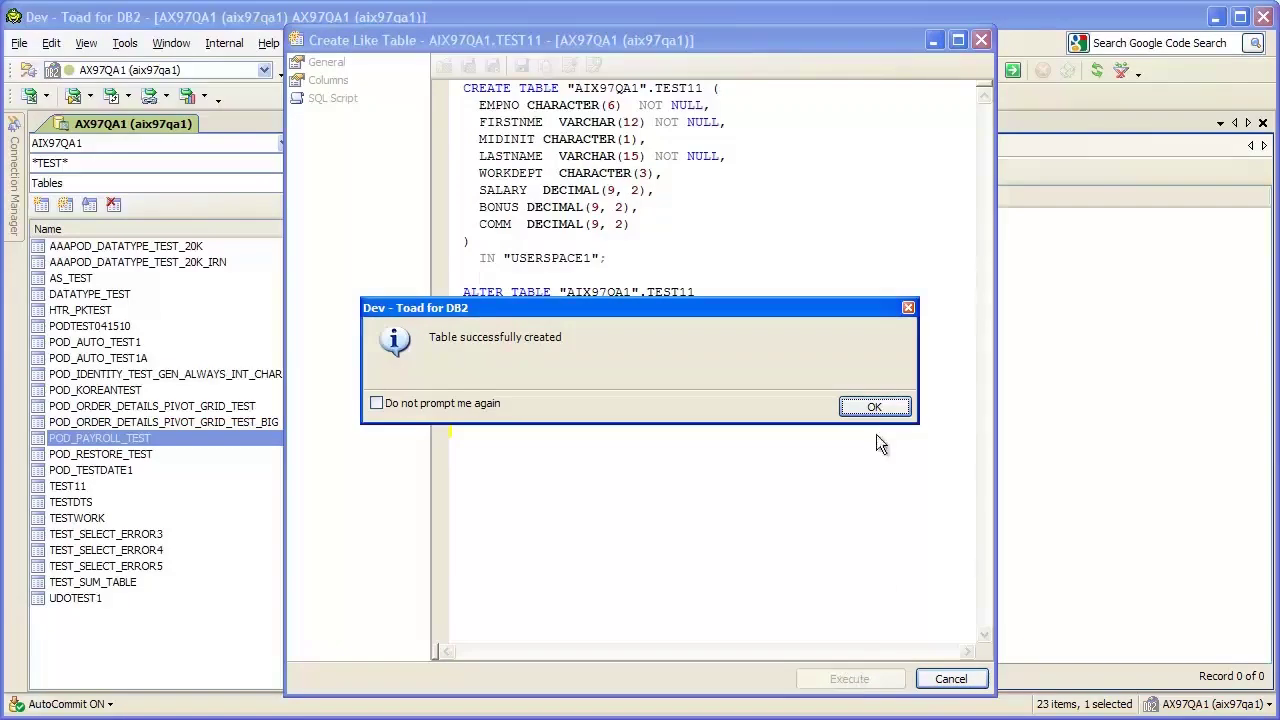
{"action": "left_click", "coordinate": [874, 408]}
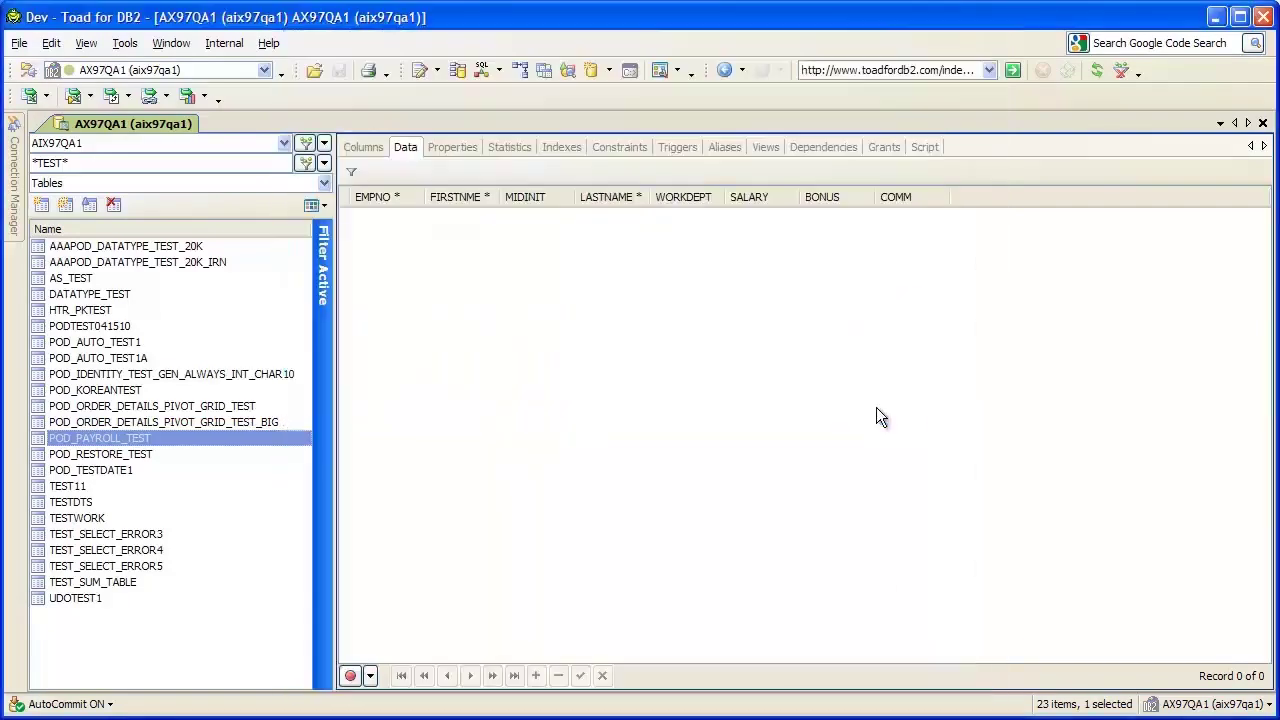
Step: Check the column definitions and the data of the TEST11 table
{"action": "left_click", "coordinate": [79, 485]}
{"action": "left_click", "coordinate": [374, 146]}
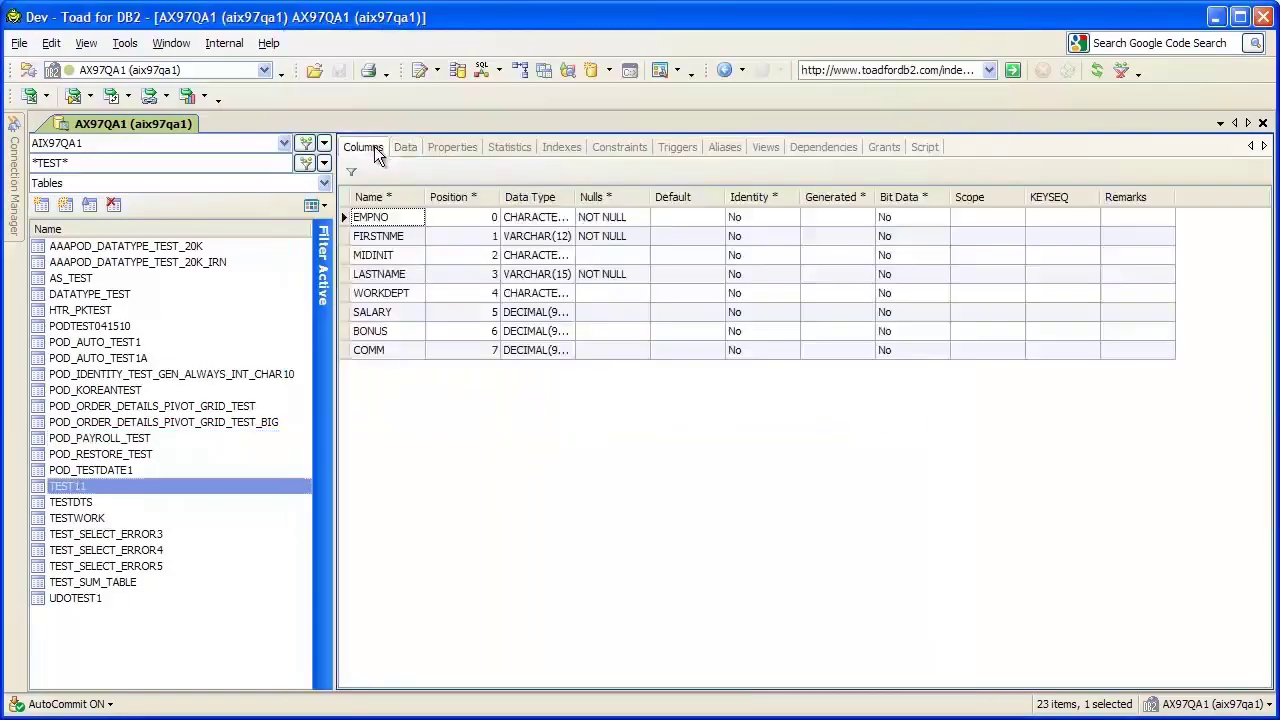
{"action": "left_click", "coordinate": [400, 146]}
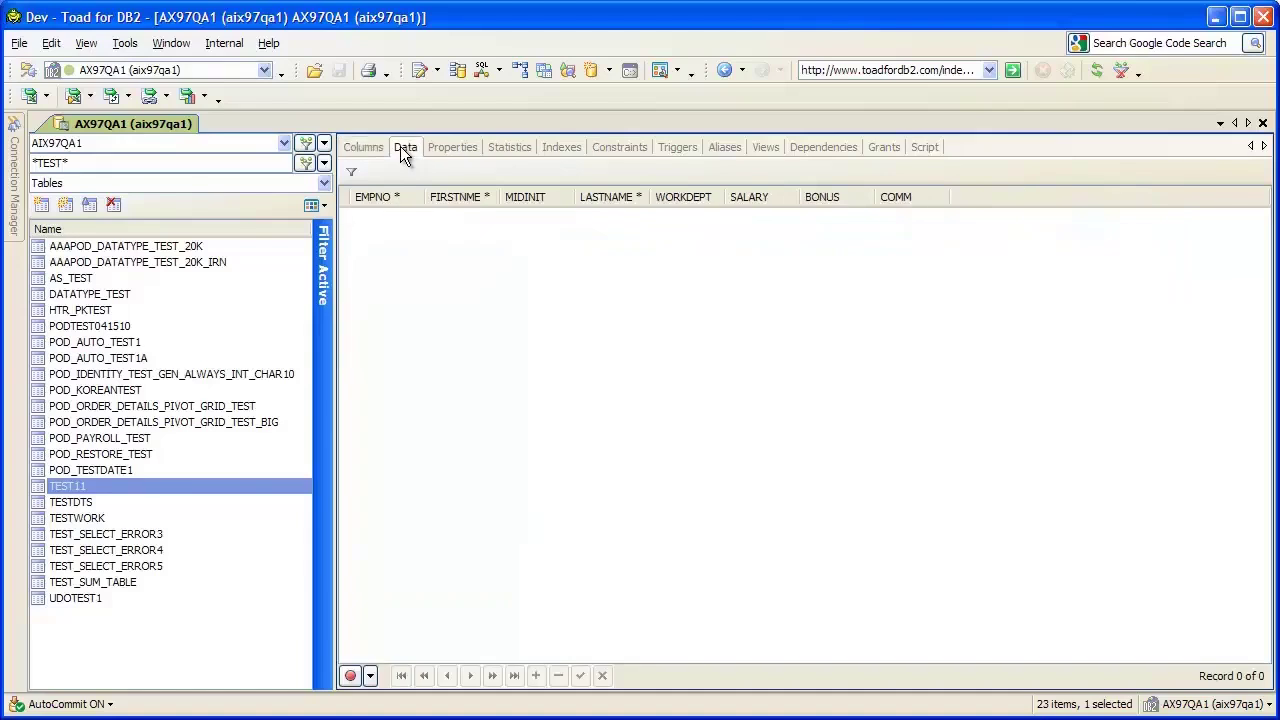
Step: Start generating test data for TEST11 and set the default count of rows to 100
{"action": "right_click", "coordinate": [91, 484]}
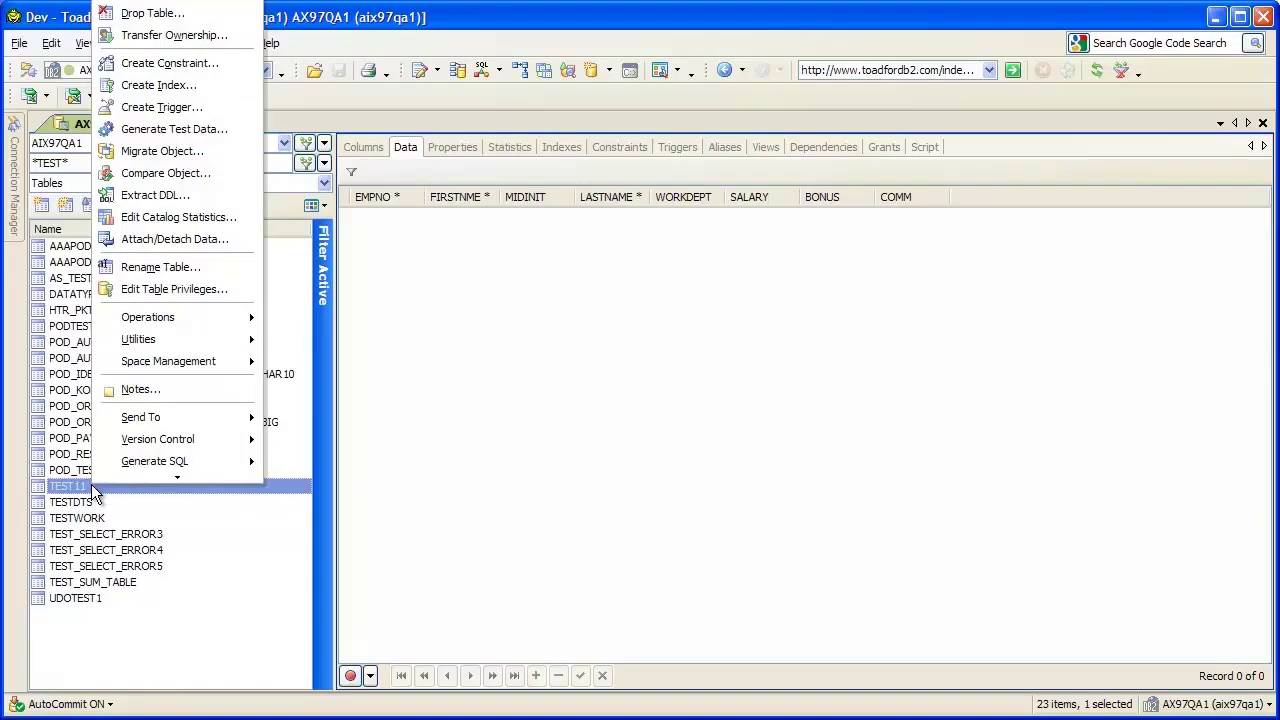
{"action": "left_click", "coordinate": [202, 130]}
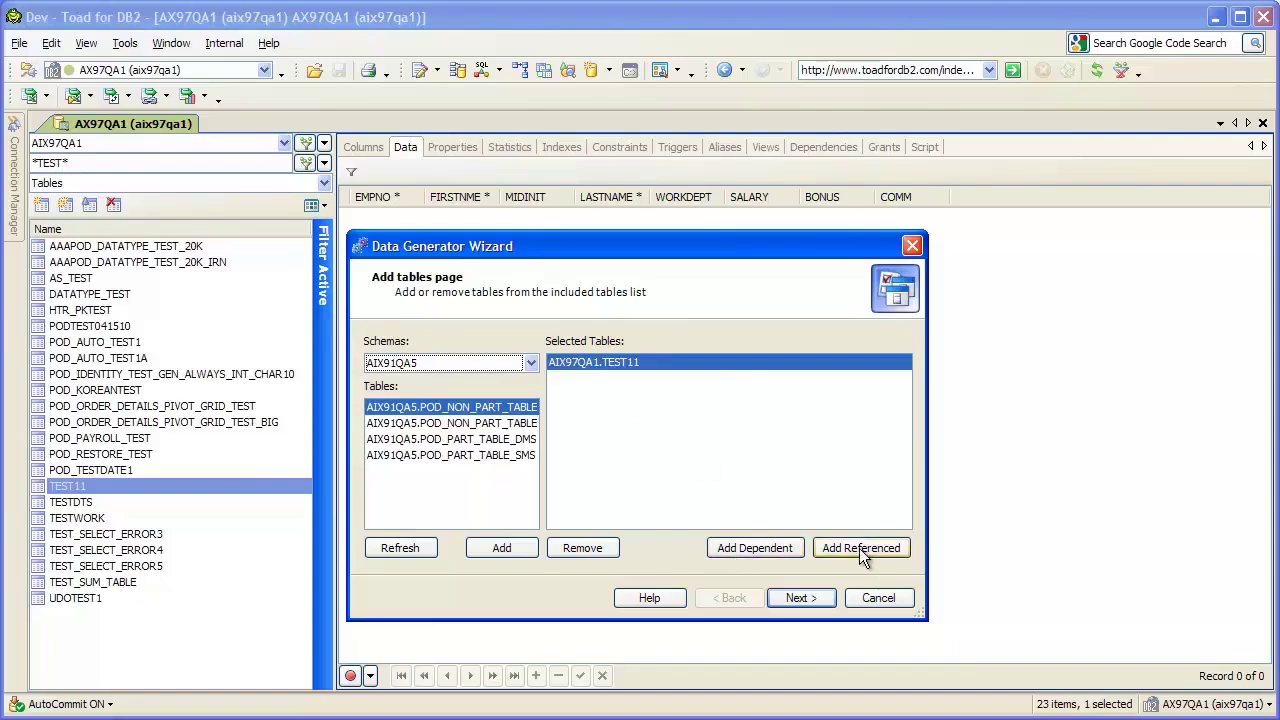
{"action": "left_click", "coordinate": [796, 598]}
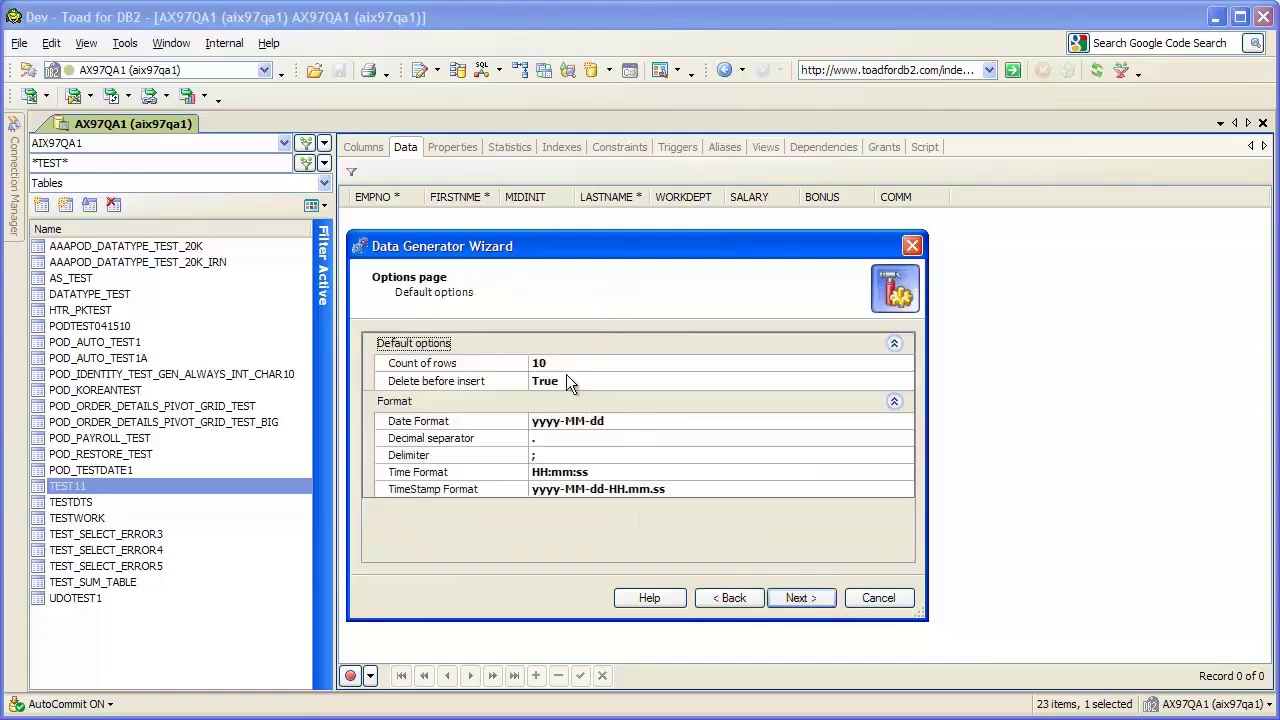
{"action": "left_click", "coordinate": [551, 363]}
{"action": "type", "text": "0"}
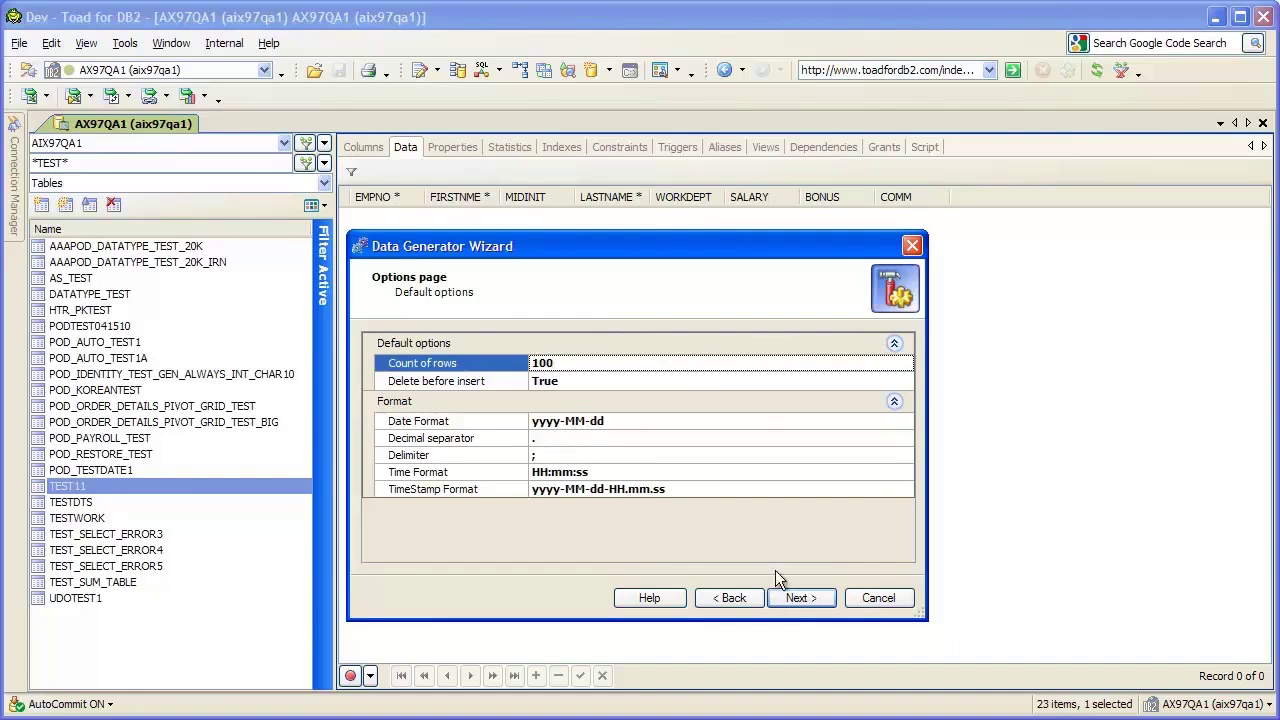
{"action": "left_click", "coordinate": [798, 598]}
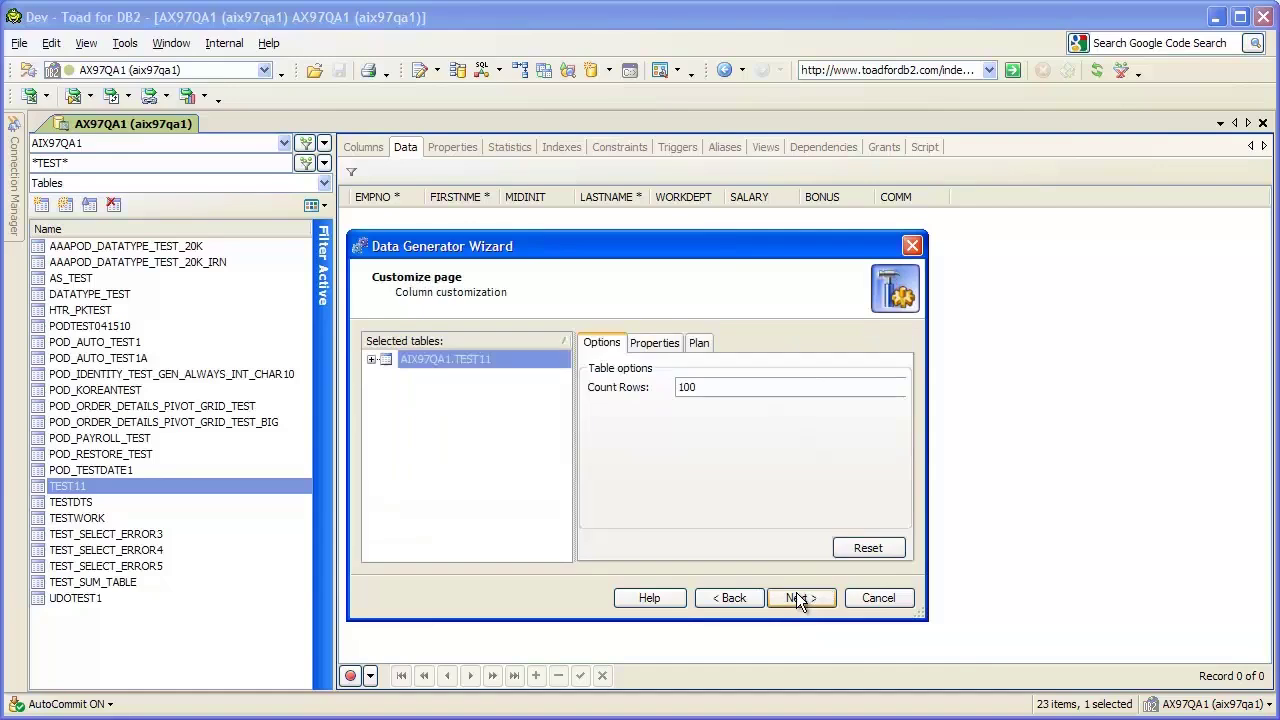
Step: List TEST11's columns for customization and examine the generation actions available for the BONUS column
{"action": "left_click", "coordinate": [372, 359]}
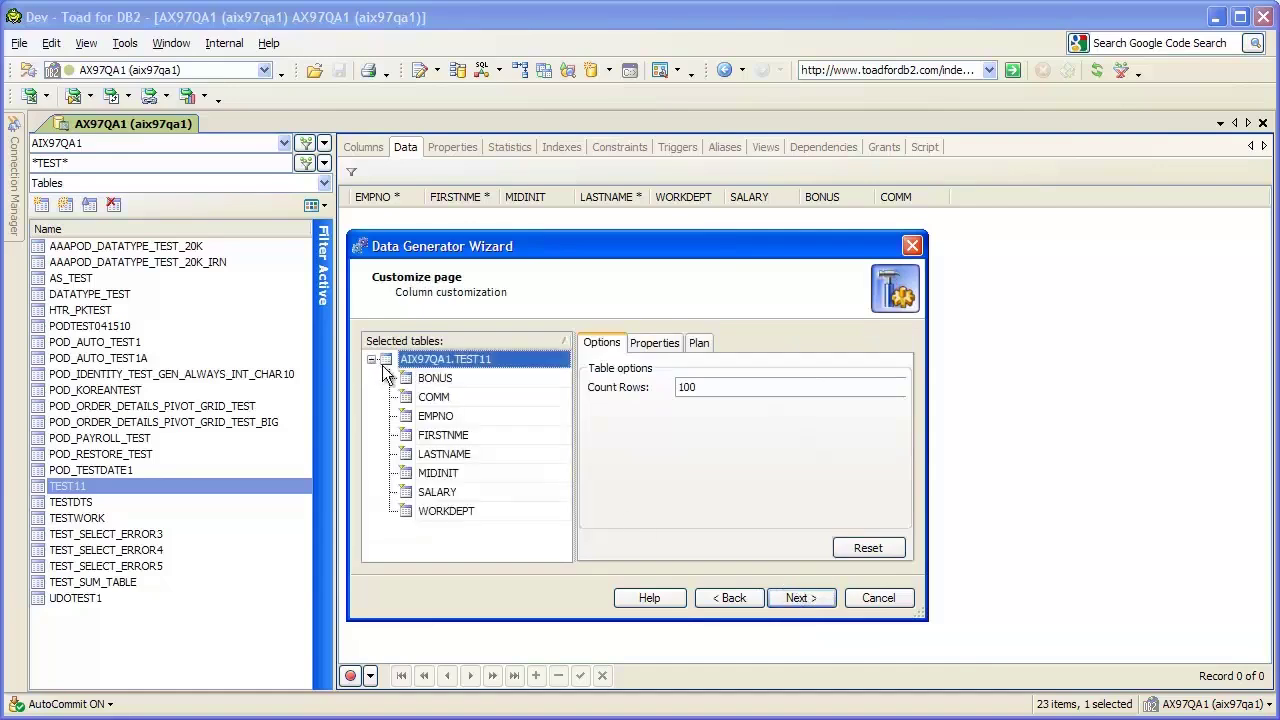
{"action": "left_click", "coordinate": [437, 380]}
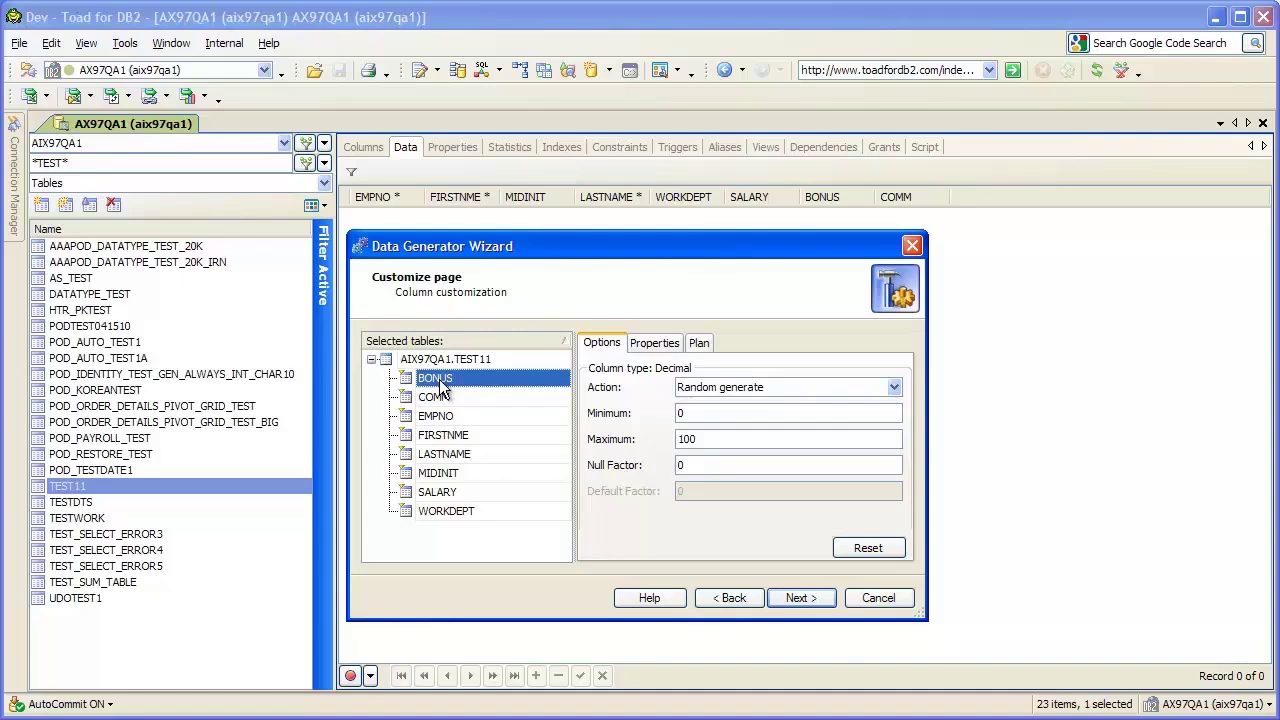
{"action": "left_click", "coordinate": [893, 387]}
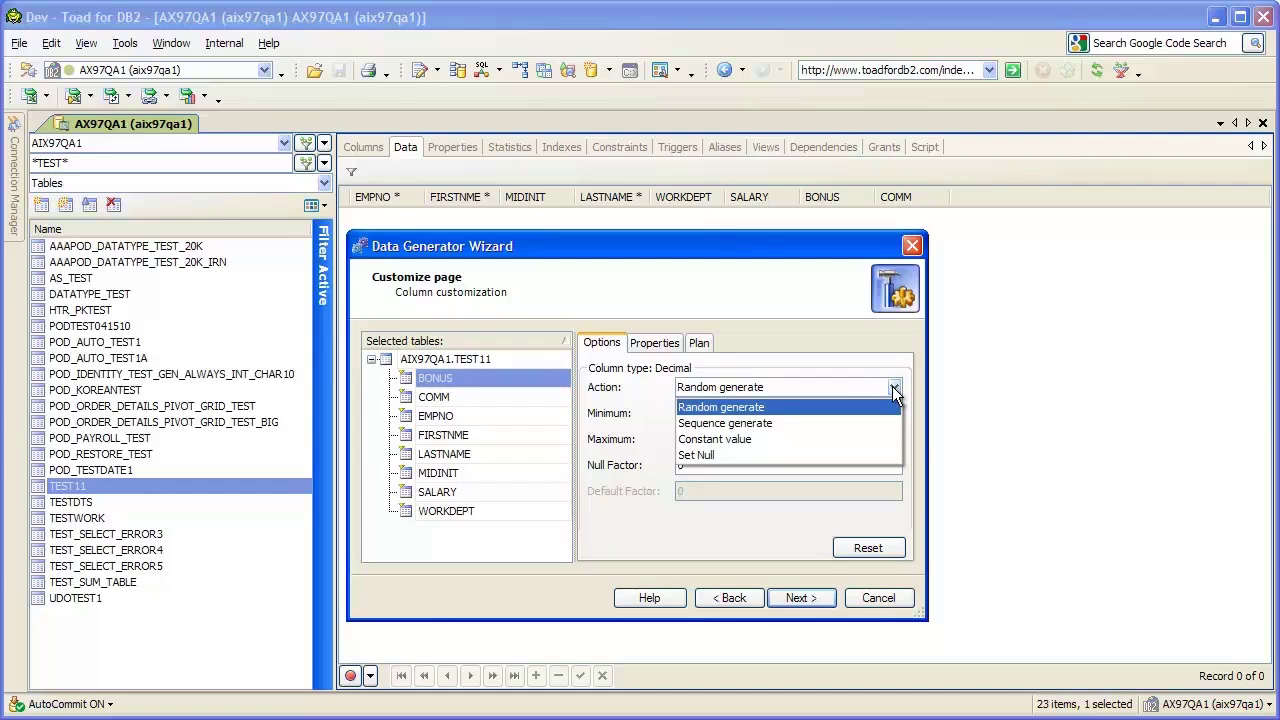
{"action": "left_click", "coordinate": [856, 343]}
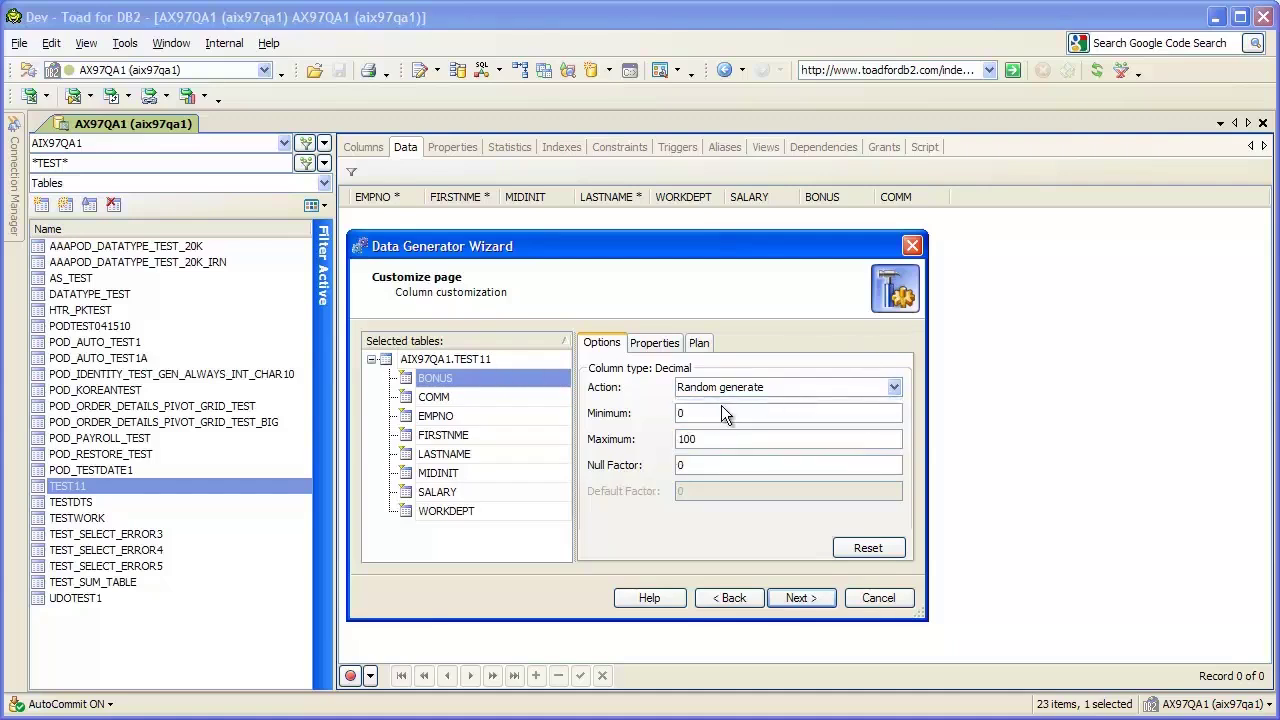
Step: Set the COMM column's random values to a minimum of 1000 and a maximum of 2000
{"action": "left_click", "coordinate": [432, 398]}
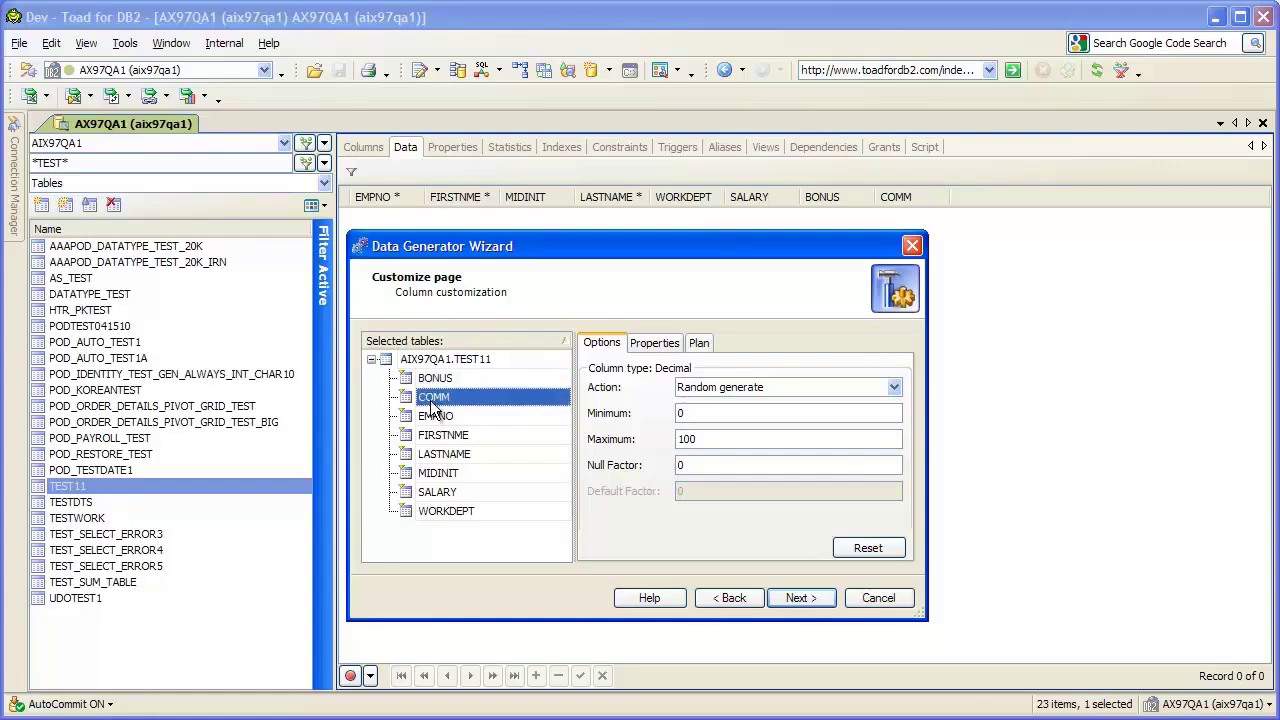
{"action": "left_click", "coordinate": [706, 411]}
{"action": "key", "text": "BackSpace"}
{"action": "type", "text": "1000"}
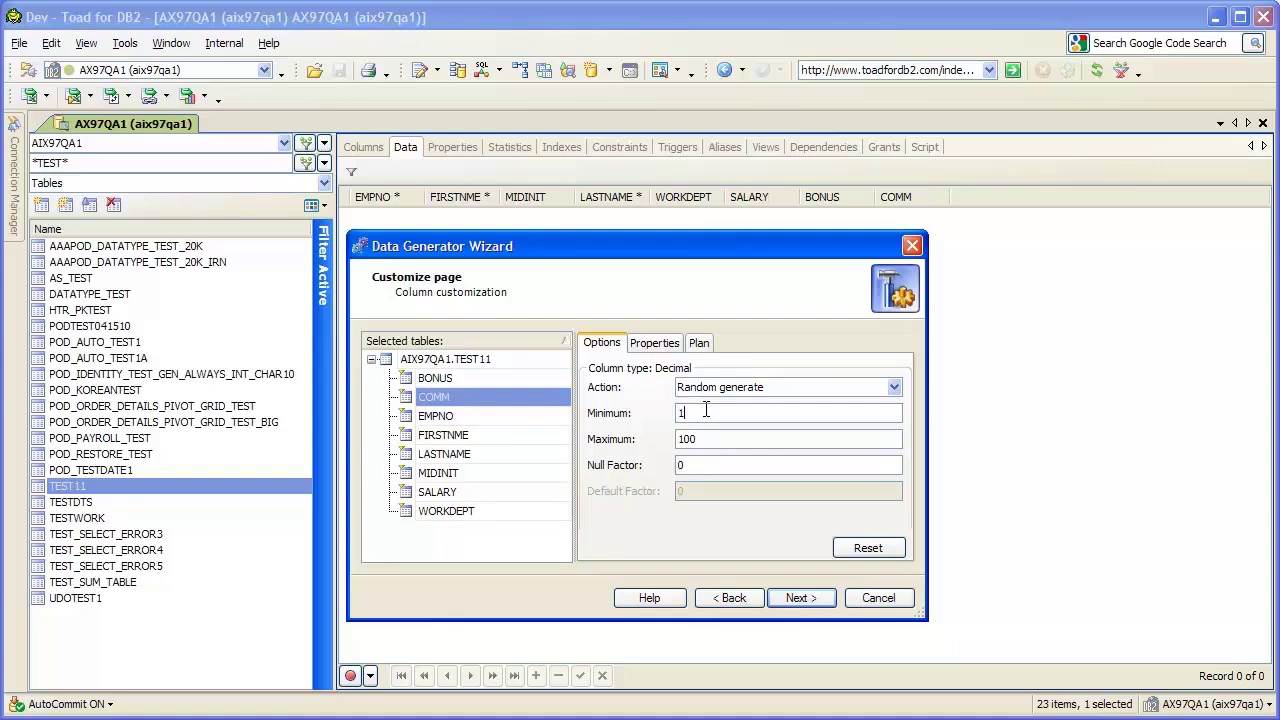
{"action": "left_click", "coordinate": [750, 441]}
{"action": "key", "text": "BackSpace"}
{"action": "key", "text": "BackSpace"}
{"action": "key", "text": "BackSpace"}
{"action": "type", "text": "2000"}
Step: Review the generation options of the EMPNO, FIRSTNME, LASTNAME and MIDINIT columns
{"action": "left_click", "coordinate": [473, 413]}
{"action": "left_click", "coordinate": [473, 418]}
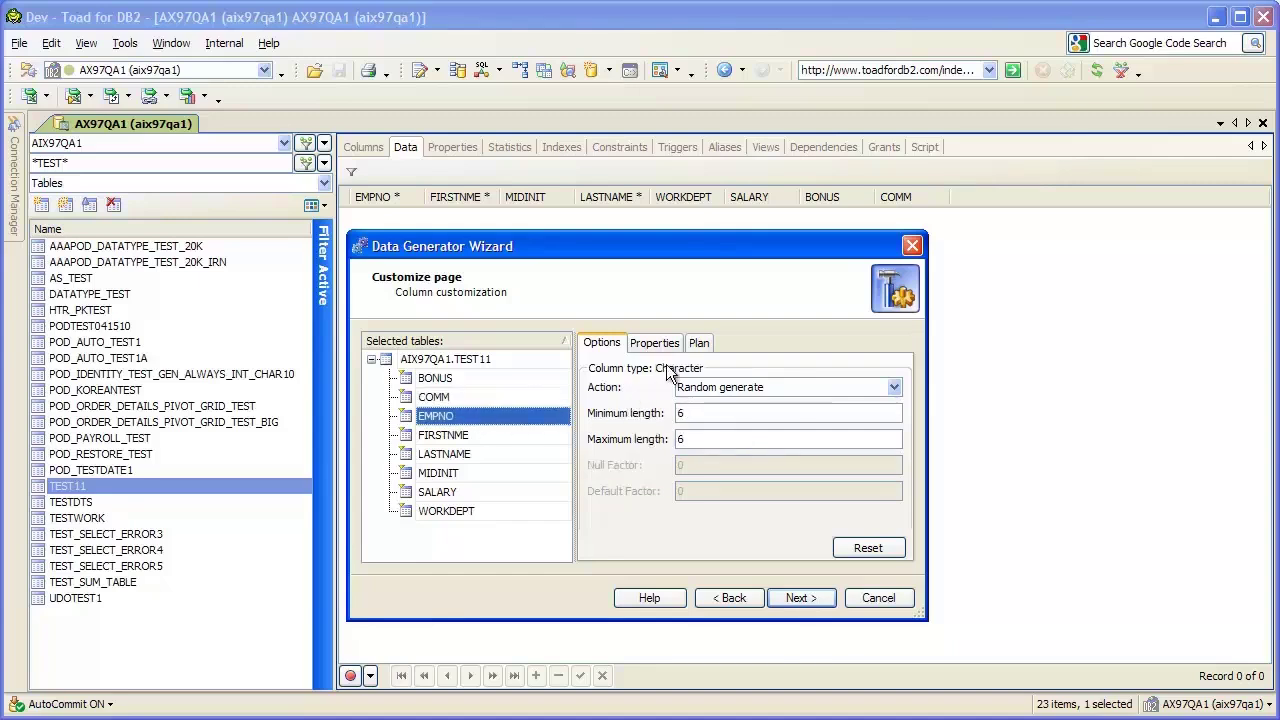
{"action": "left_click", "coordinate": [473, 440]}
{"action": "left_click", "coordinate": [467, 456]}
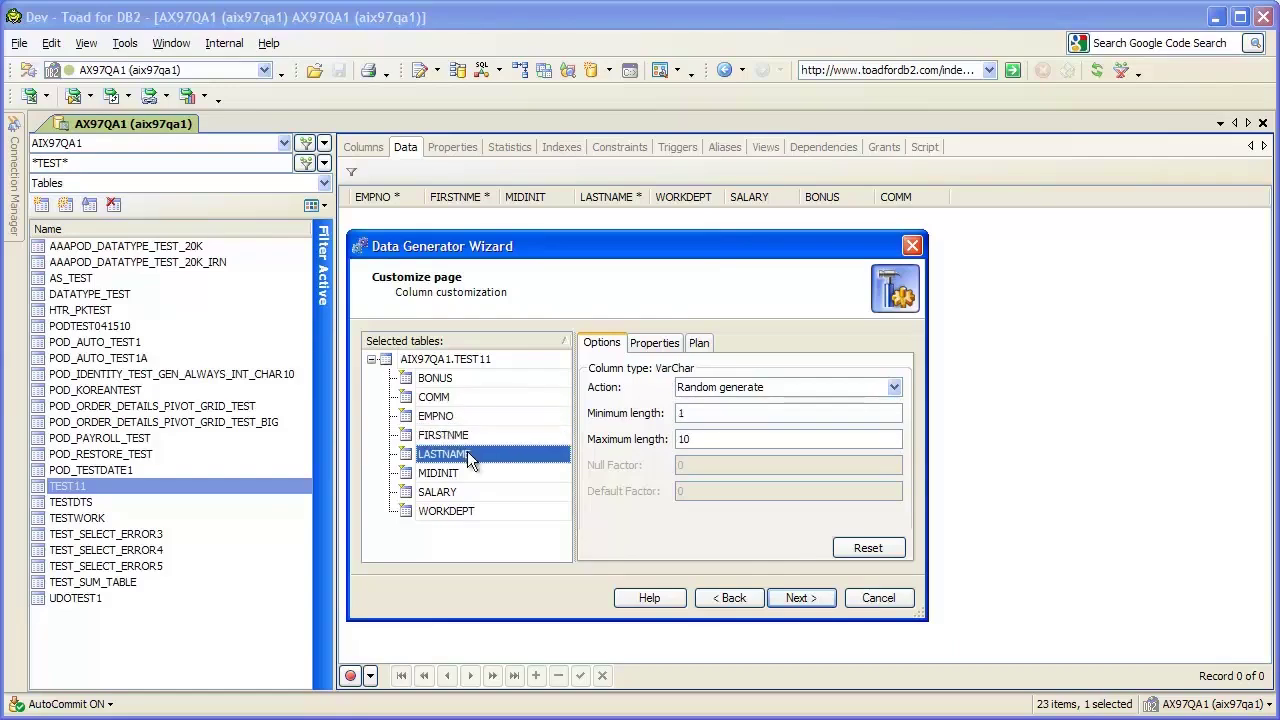
{"action": "left_click", "coordinate": [461, 472]}
Step: Have the SALARY column generated as a sequence from 10000 to 20000 in steps of 10
{"action": "left_click", "coordinate": [460, 490]}
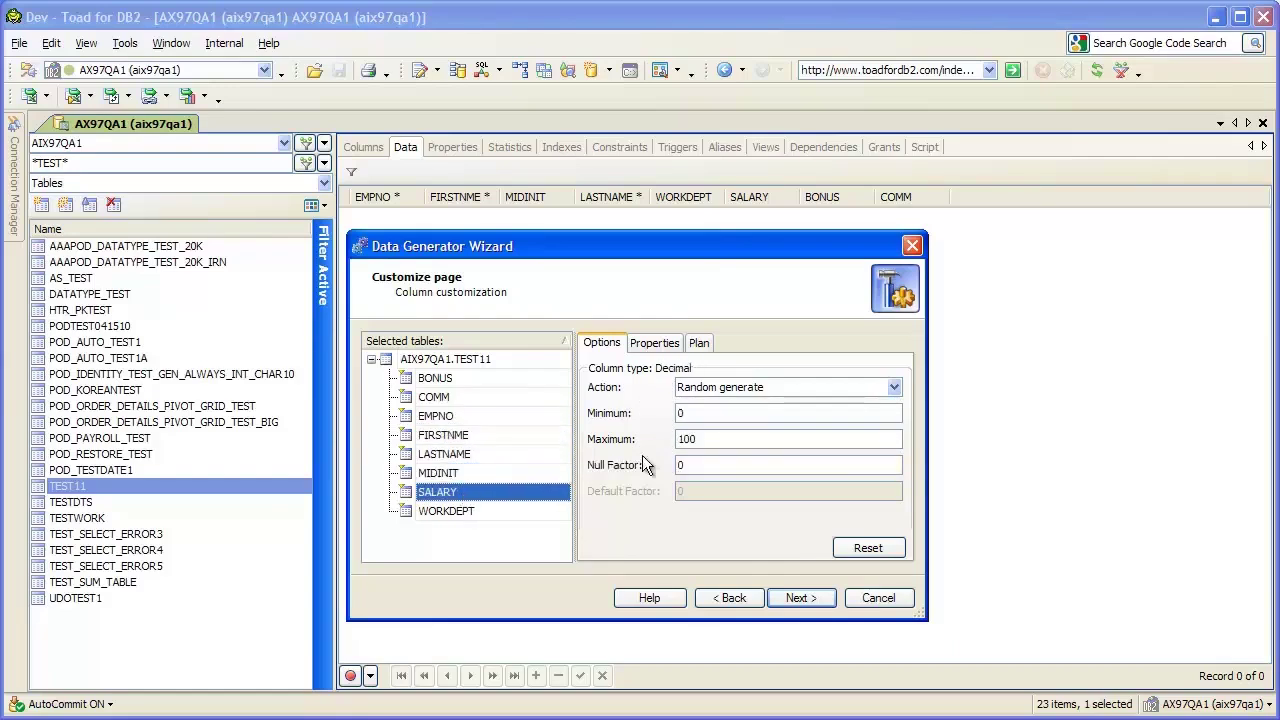
{"action": "left_click", "coordinate": [893, 388]}
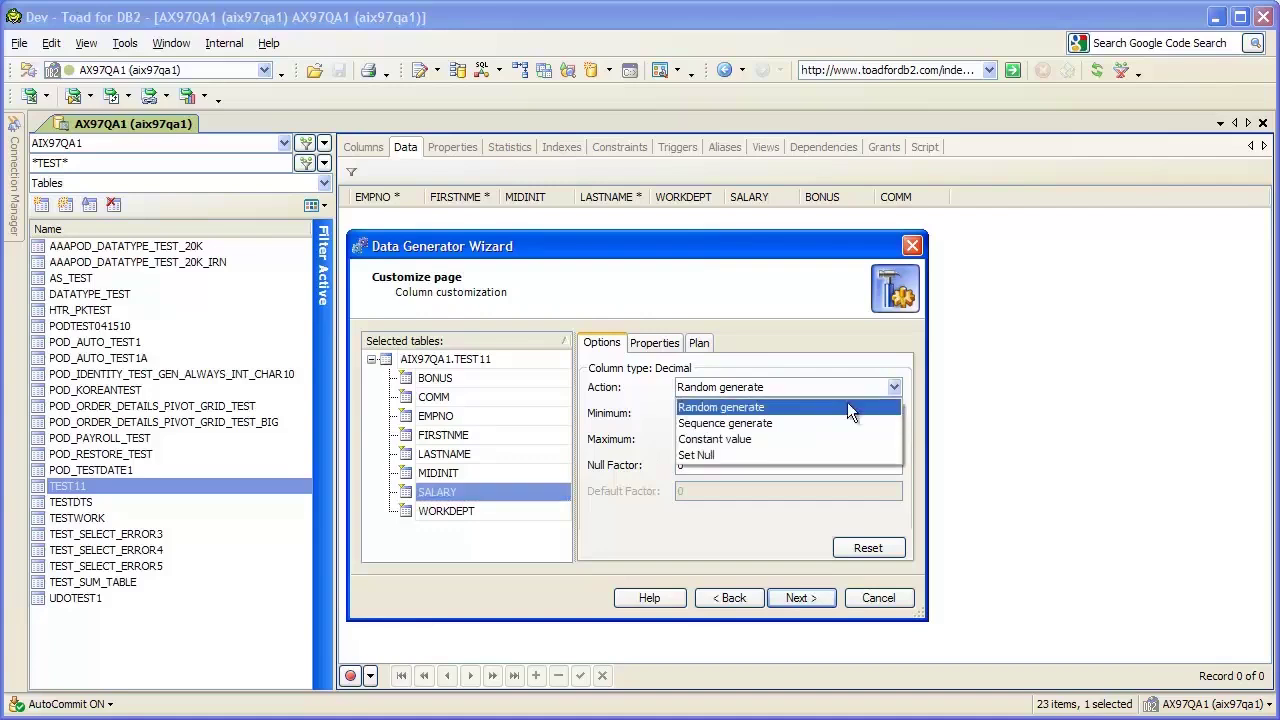
{"action": "left_click", "coordinate": [772, 423]}
{"action": "key", "text": "BackSpace"}
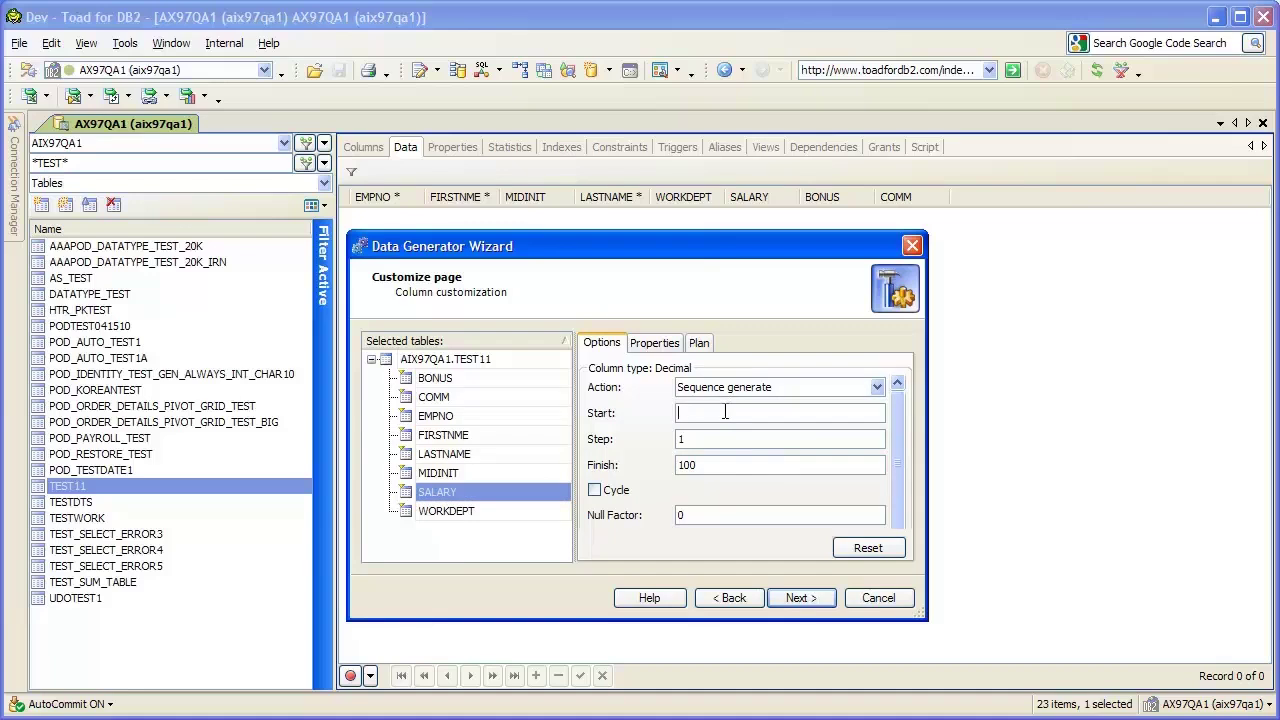
{"action": "type", "text": "10000"}
{"action": "key", "text": "BackSpace"}
{"action": "key", "text": "BackSpace"}
{"action": "key", "text": "BackSpace"}
{"action": "type", "text": "20000"}
{"action": "left_click", "coordinate": [688, 438]}
{"action": "type", "text": "0"}
Step: Fill the WORKDEPT column with the constant value ABC
{"action": "left_click", "coordinate": [475, 515]}
{"action": "left_click", "coordinate": [894, 388]}
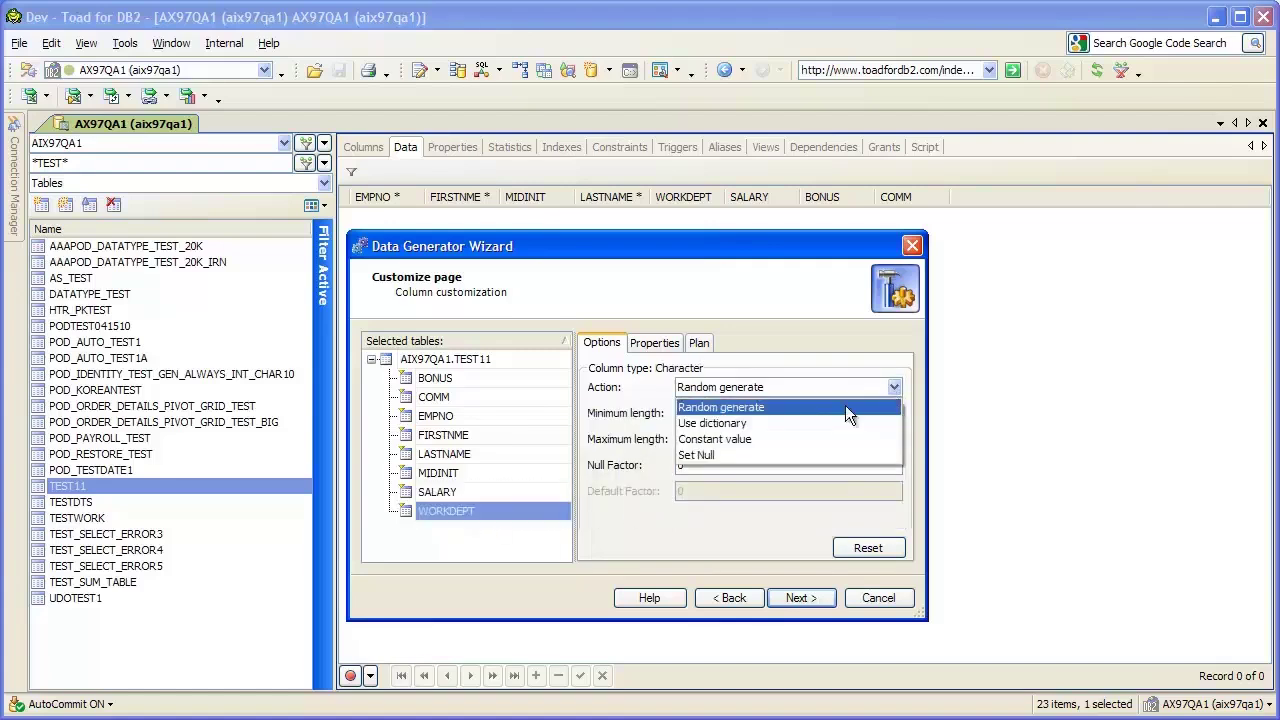
{"action": "left_click", "coordinate": [769, 436]}
{"action": "left_click", "coordinate": [712, 416]}
{"action": "type", "text": "ABC"}
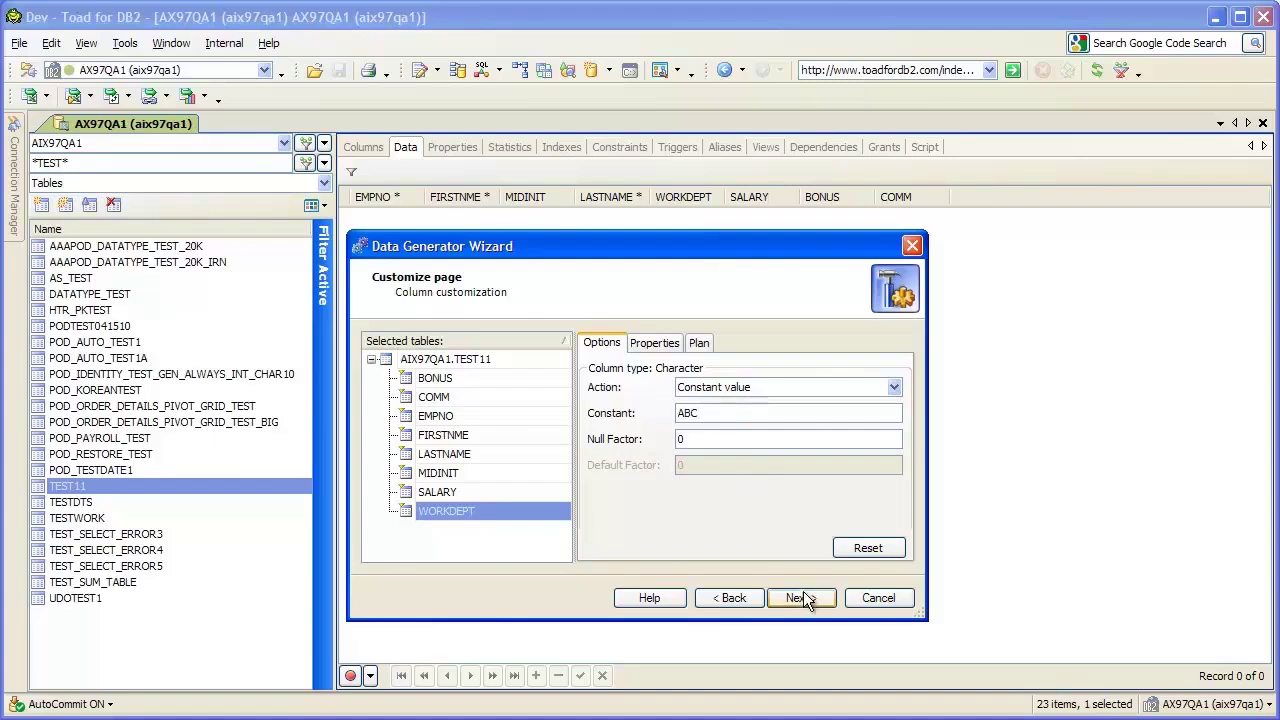
Step: Finish the data generation by sending the script to the editor, and review its first INSERT statements
{"action": "left_click", "coordinate": [801, 598]}
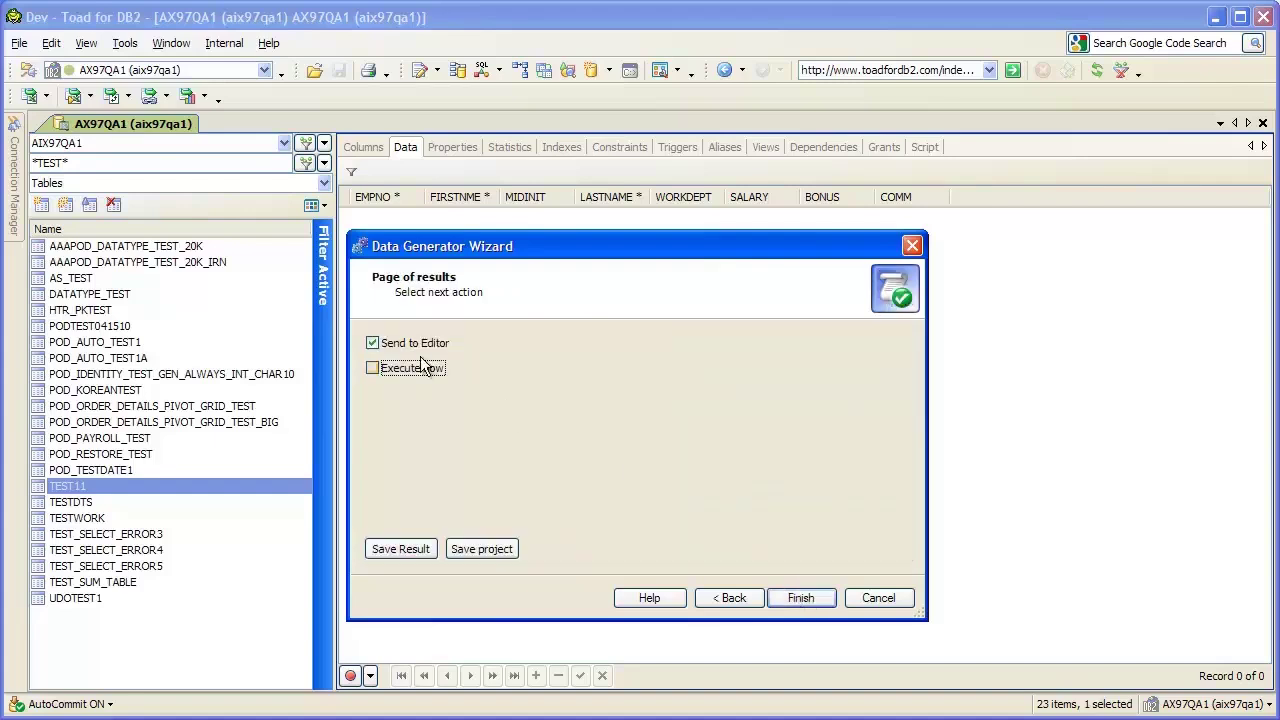
{"action": "left_click", "coordinate": [785, 597]}
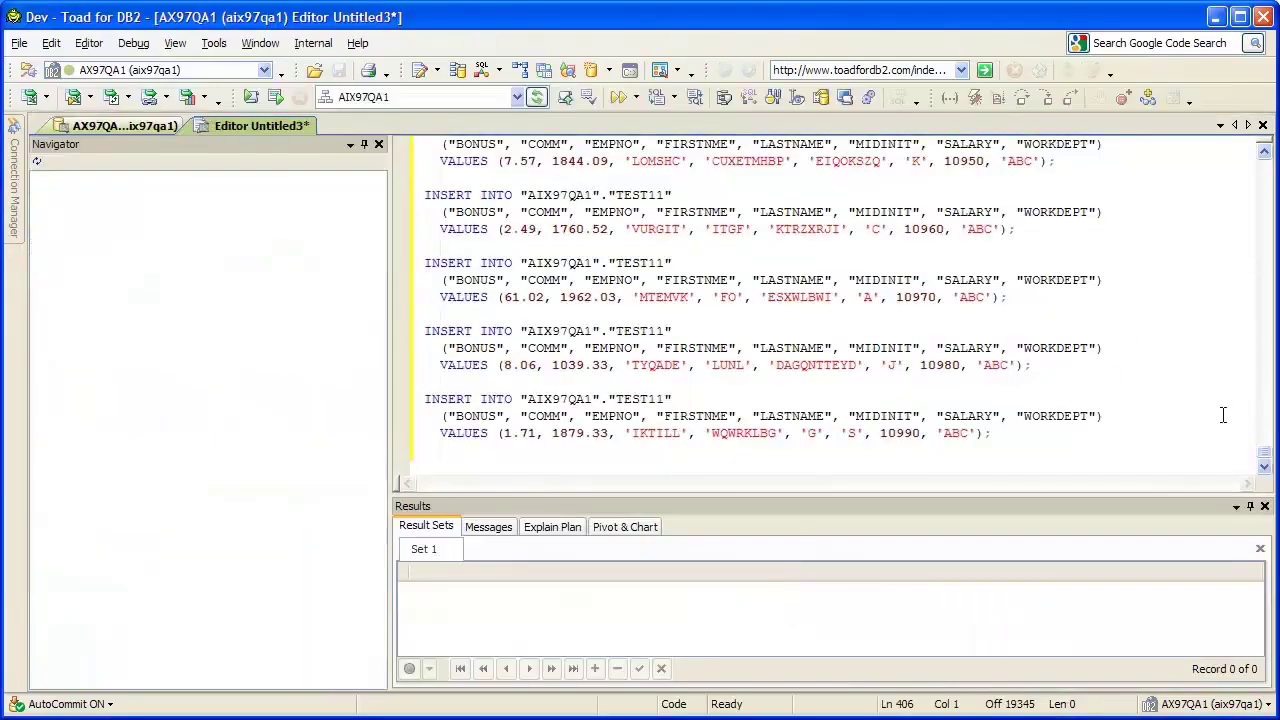
{"action": "left_click_drag", "start_coordinate": [1264, 452], "coordinate": [1260, 170]}
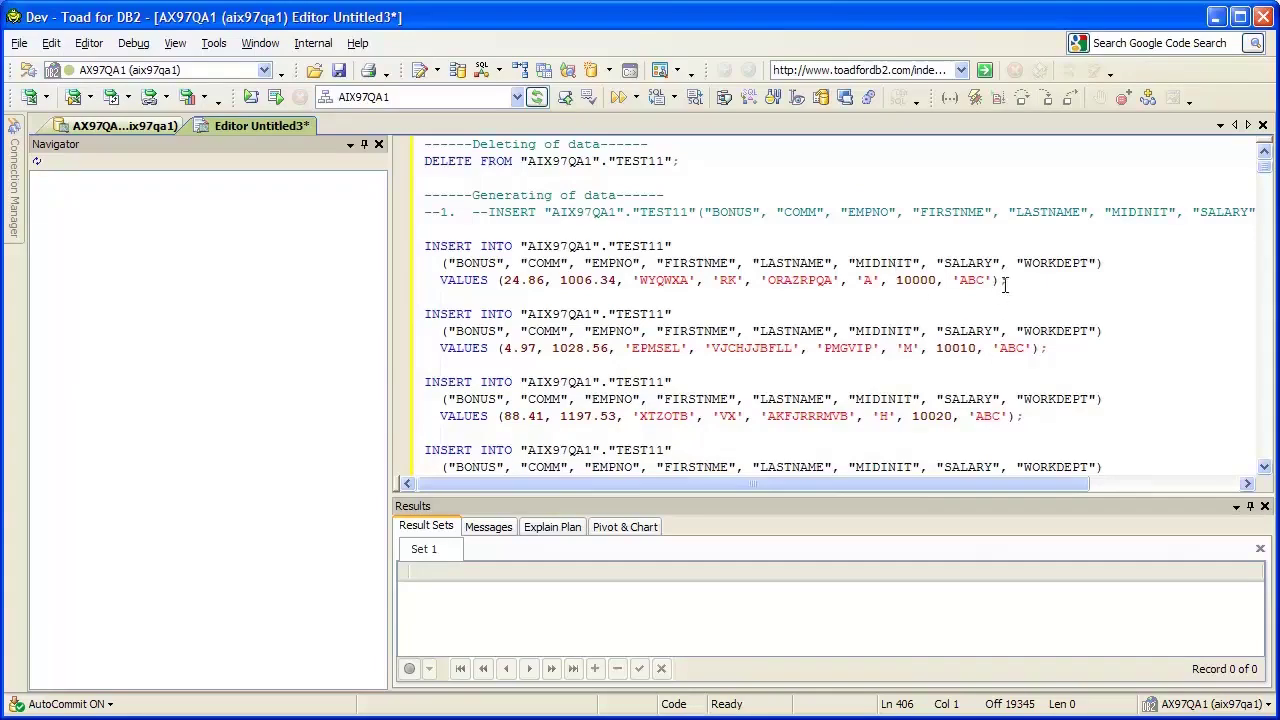
{"action": "left_click_drag", "start_coordinate": [961, 281], "coordinate": [985, 281]}
{"action": "left_click", "coordinate": [953, 281]}
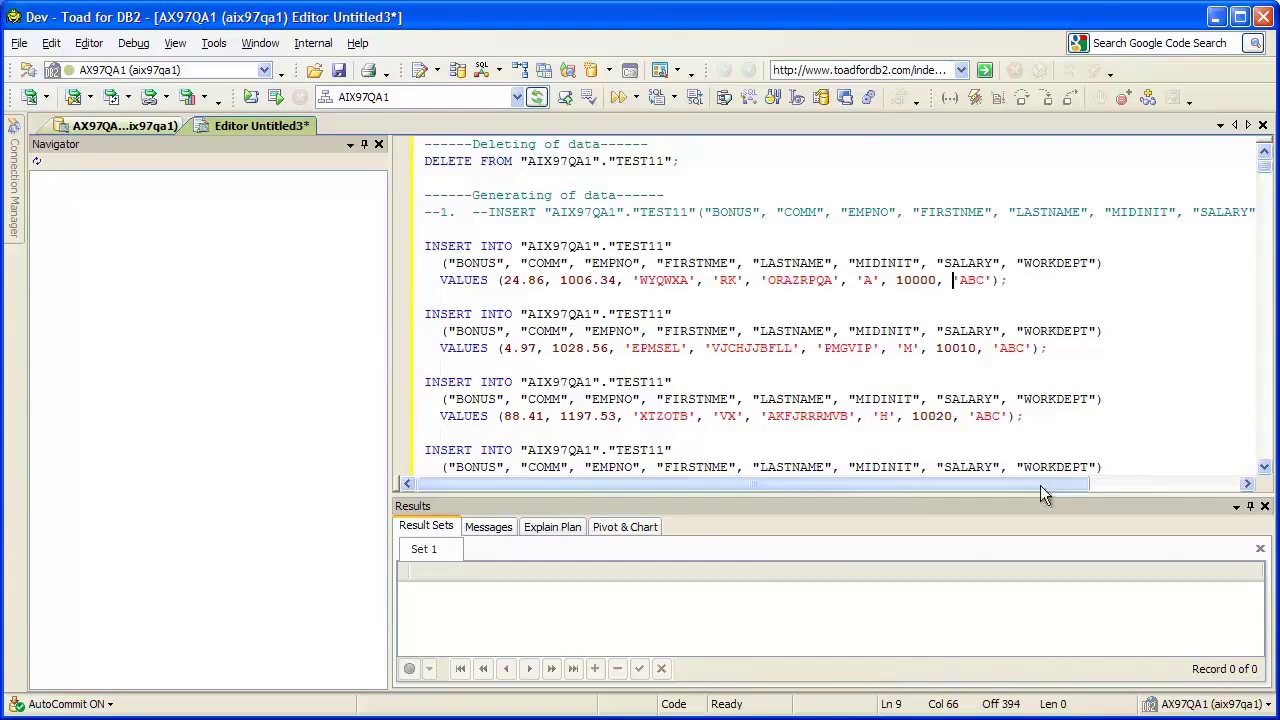
Step: Execute the generated insert script and return to the data view of TEST11
{"action": "left_click", "coordinate": [251, 97]}
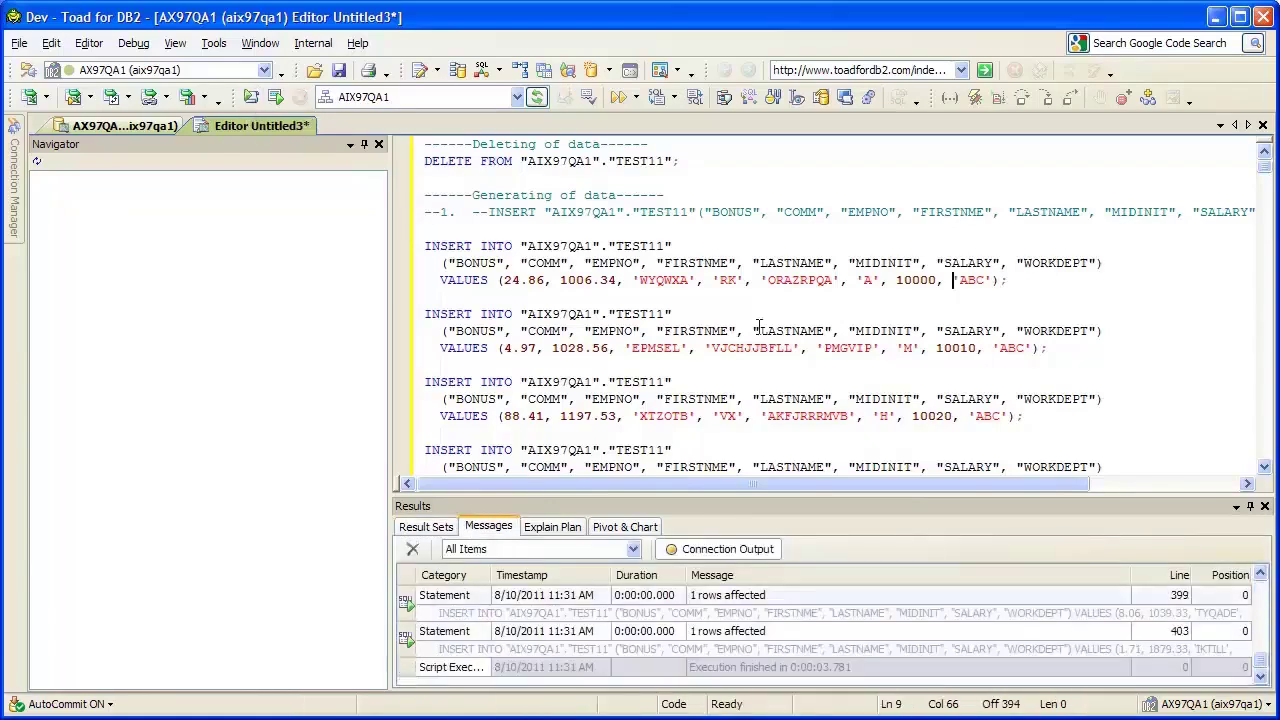
{"action": "left_click", "coordinate": [135, 126]}
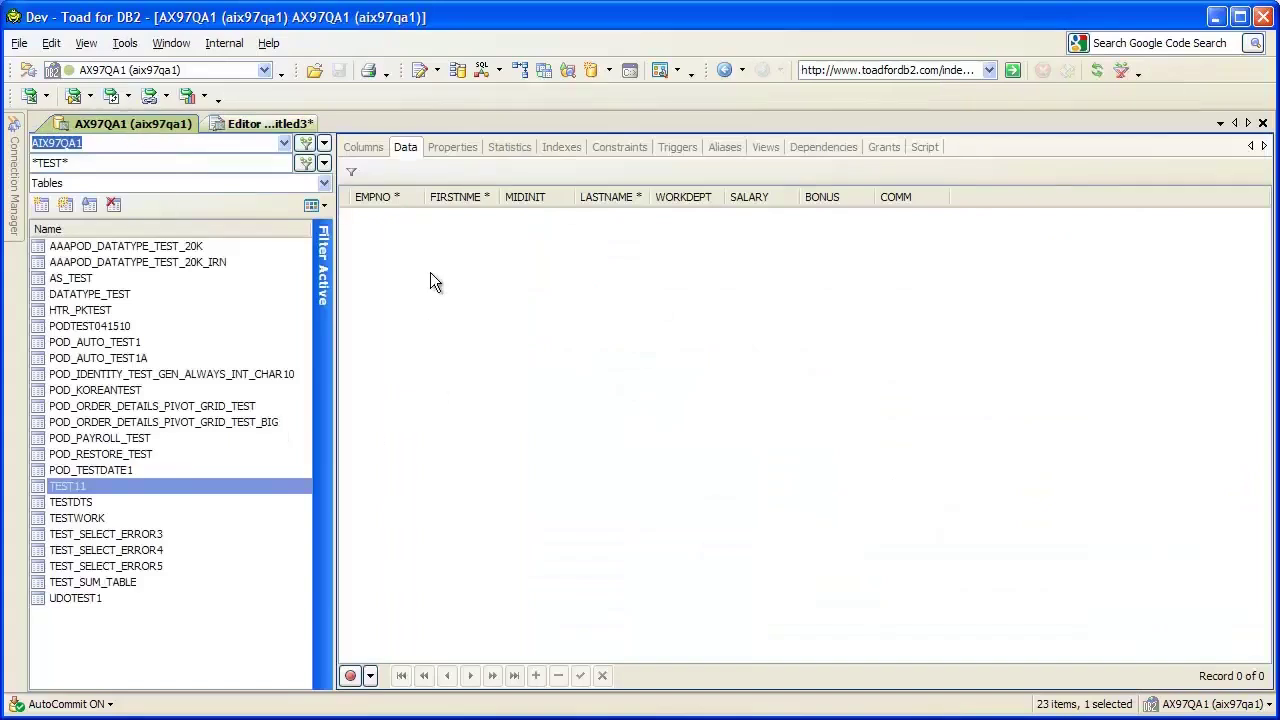